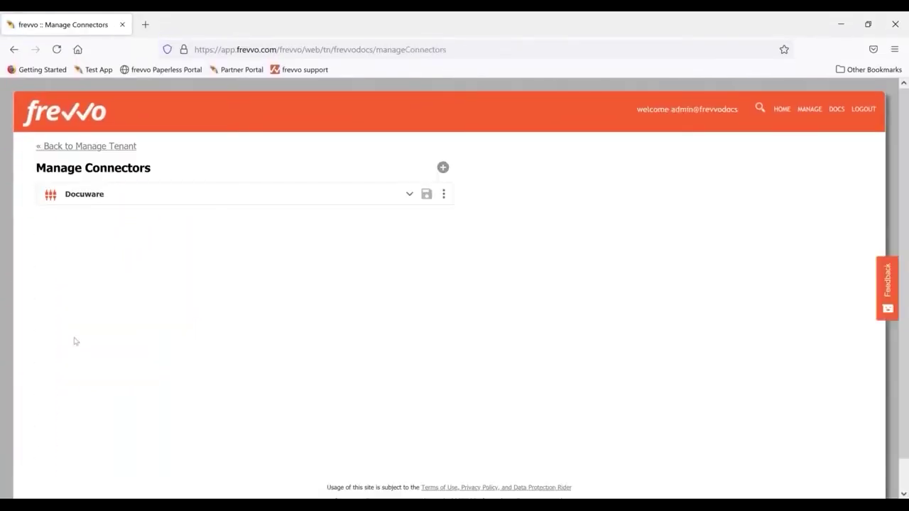
- Open the Docuware connector and look over the Children's Hospital purchase order form down to its order items
left_click(78, 196)
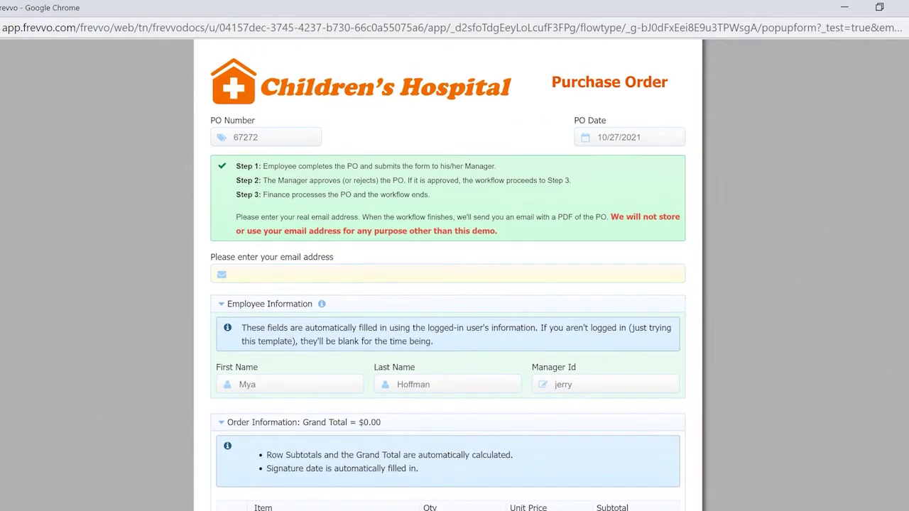
scroll(448, 284, "down", 3)
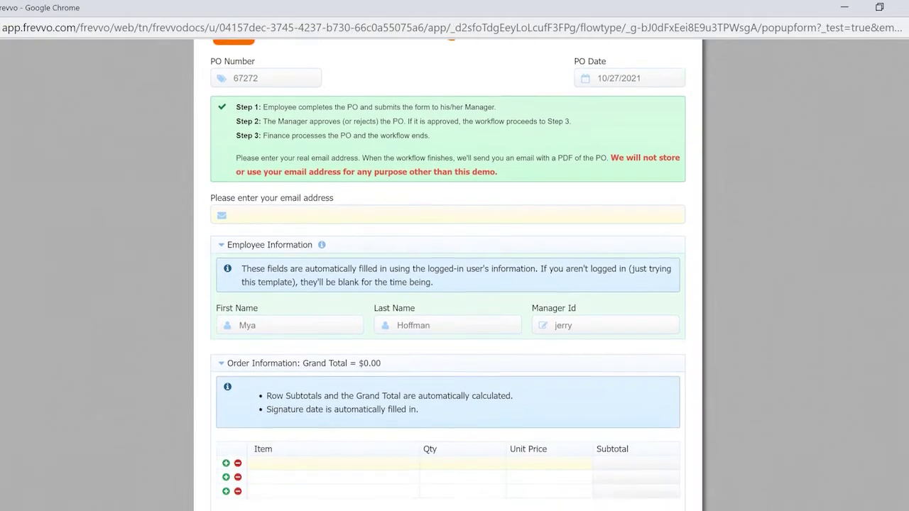
scroll(400, 401, "down", 2)
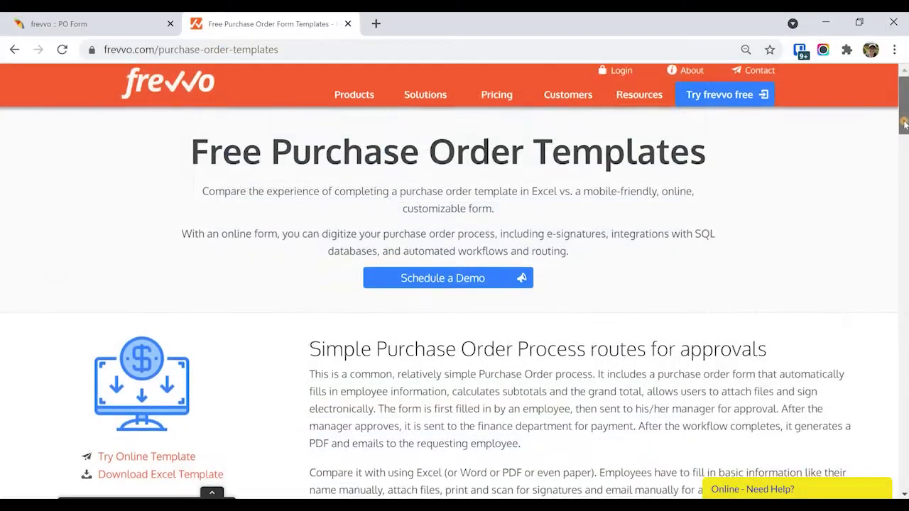
- Install the simple purchase order process template with its one-click cloud install
scroll(181, 392, "down", 2)
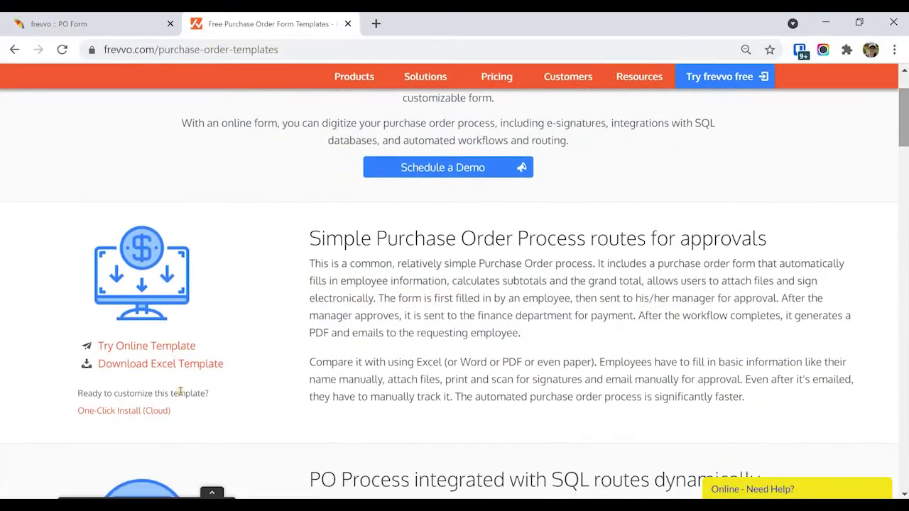
left_click(130, 411)
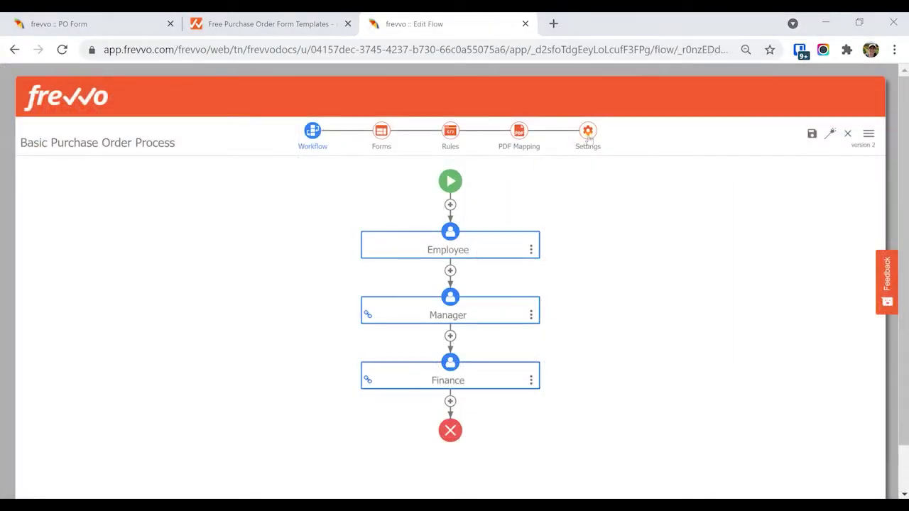
- Set the workflow's send documents action to Send to External System
left_click(588, 139)
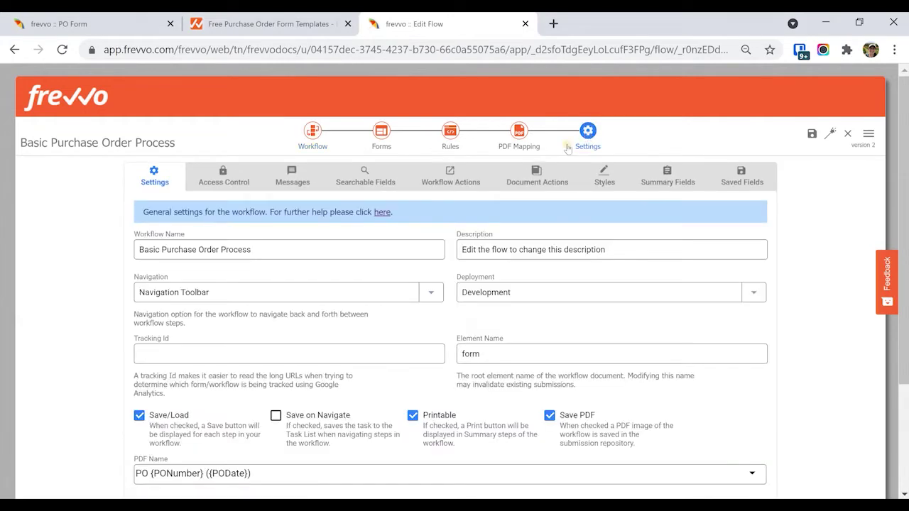
left_click(536, 176)
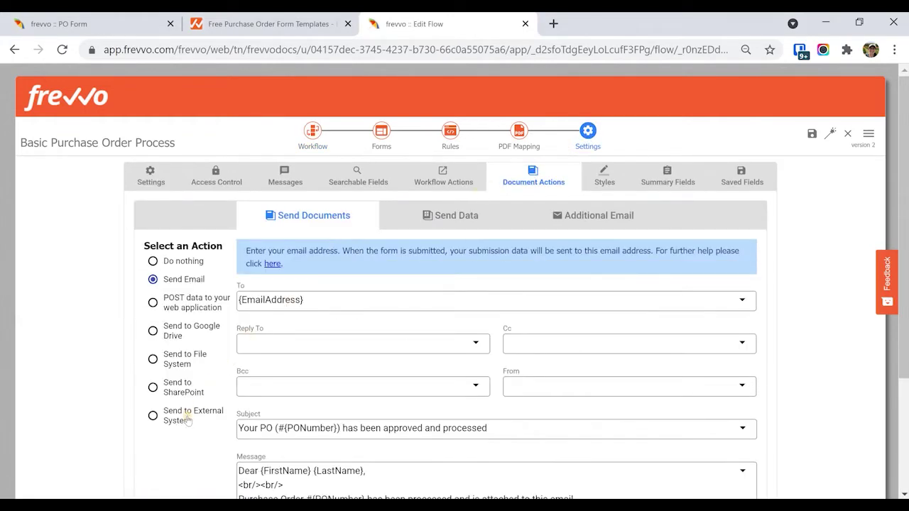
left_click(188, 421)
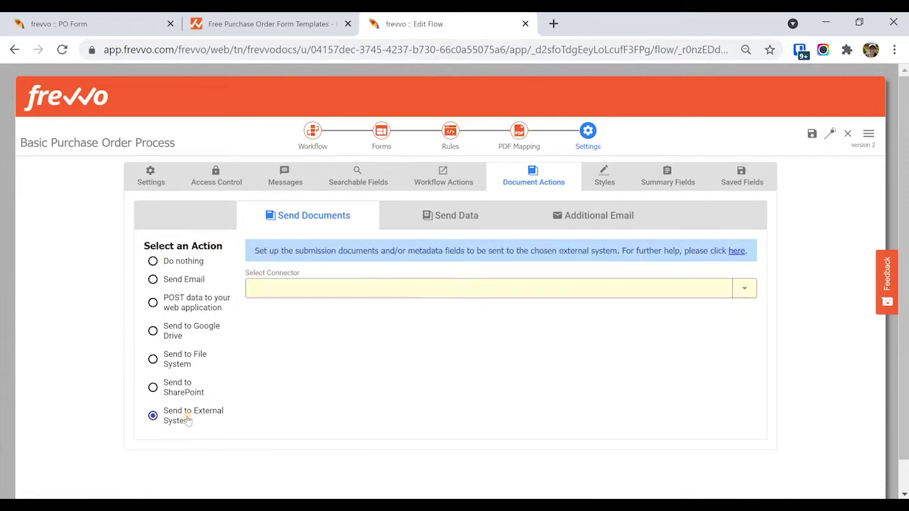
- Select Docuware as the connector and Frevvo as the target file cabinet
left_click(403, 290)
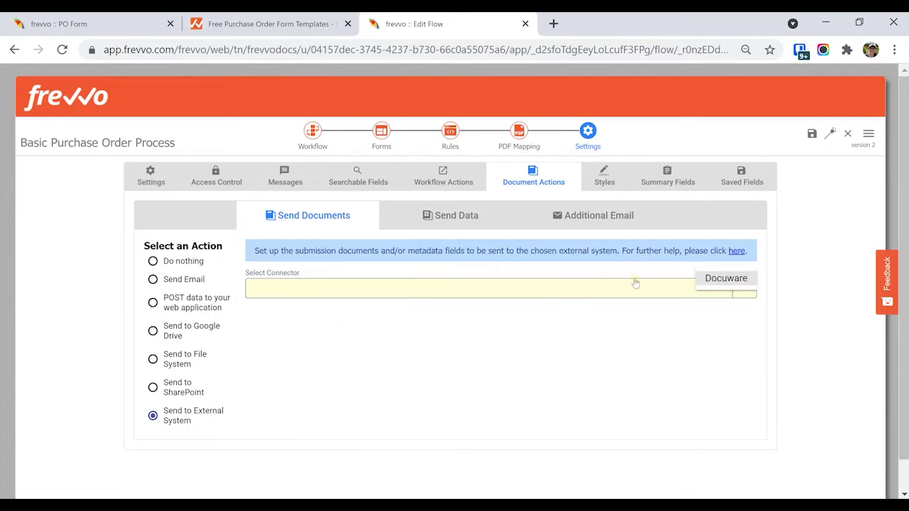
left_click(723, 278)
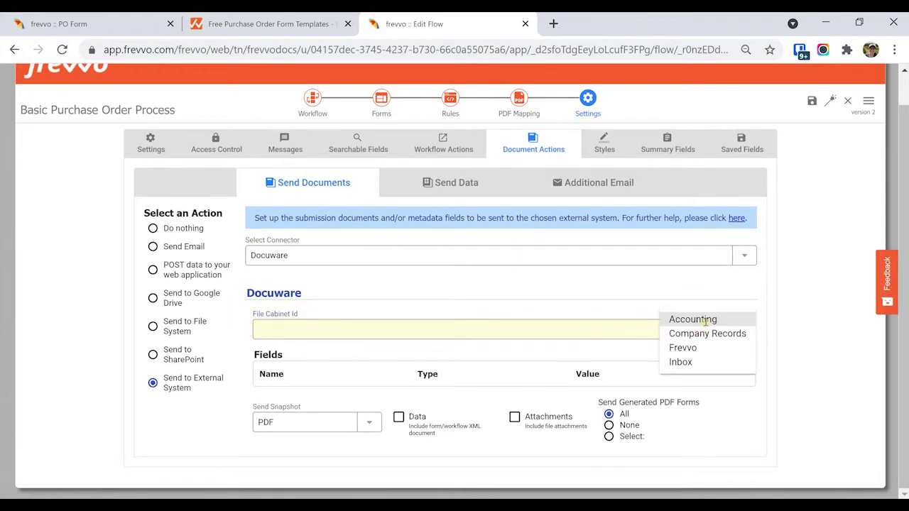
left_click(692, 348)
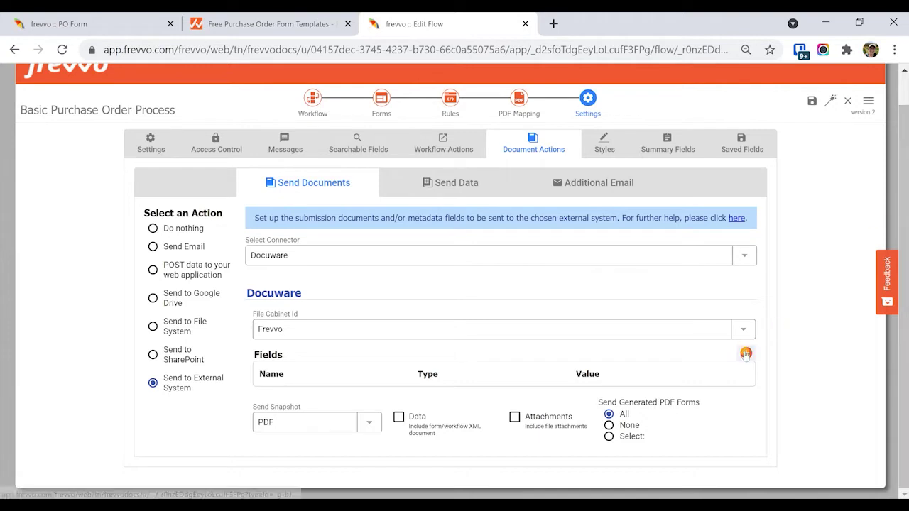
- Add a Document Type field to the Docuware mapping with the value Purchase Order
left_click(746, 354)
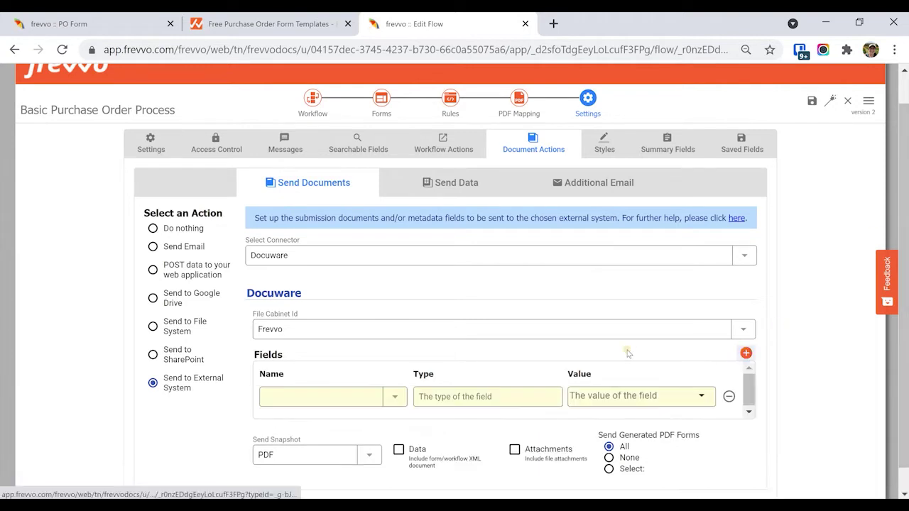
left_click(394, 397)
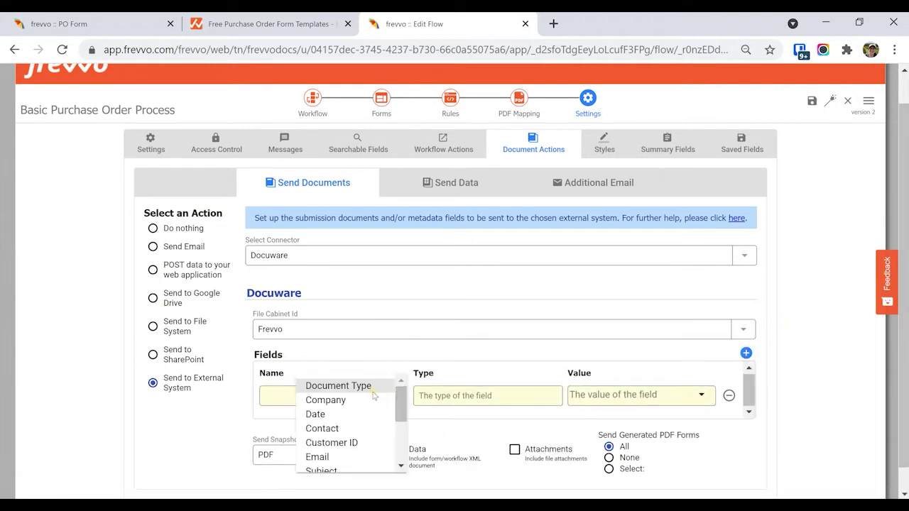
left_click(338, 385)
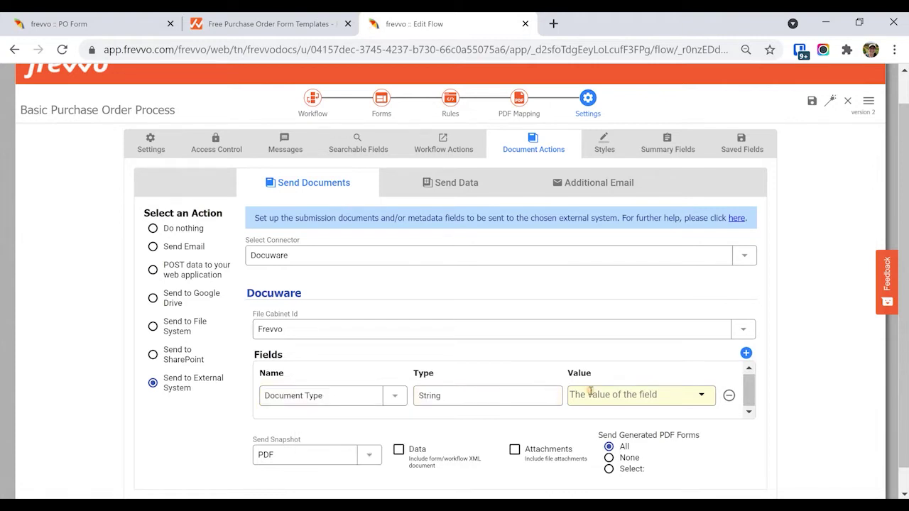
type("Purchase Order")
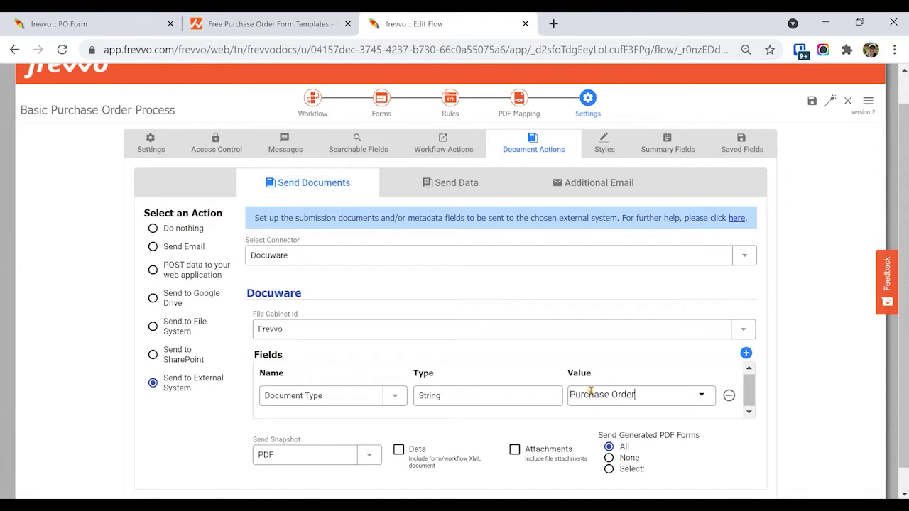
- Add a Contact field to the Docuware mapping with the value {FirstName} {LastName}
left_click(745, 353)
scroll(391, 369, "down", 2)
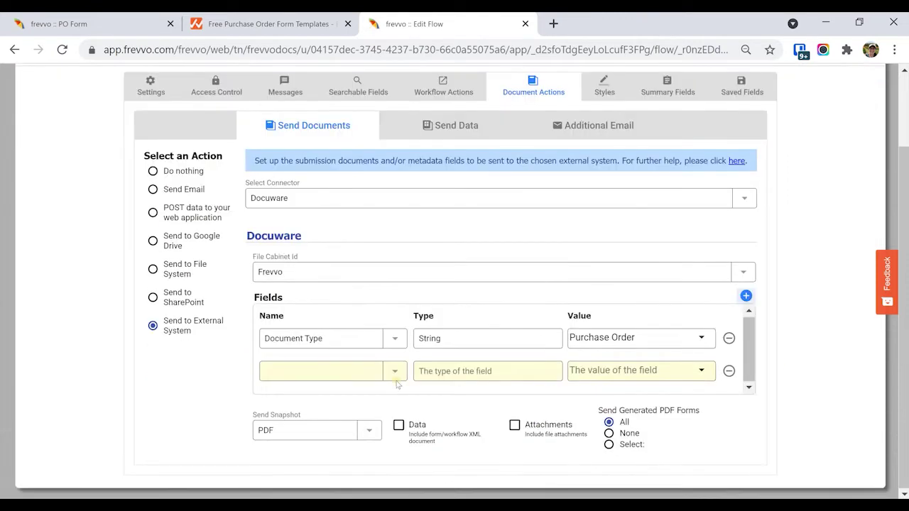
left_click(359, 381)
left_click(334, 389)
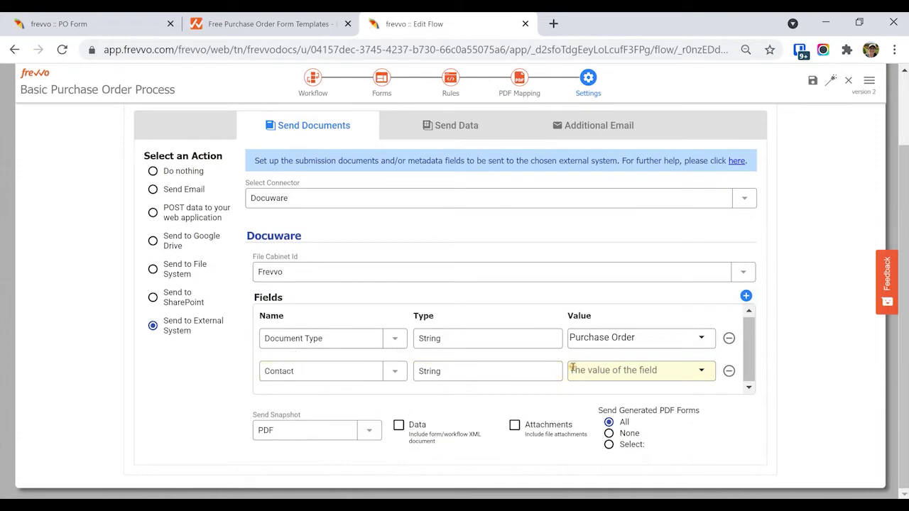
left_click(572, 369)
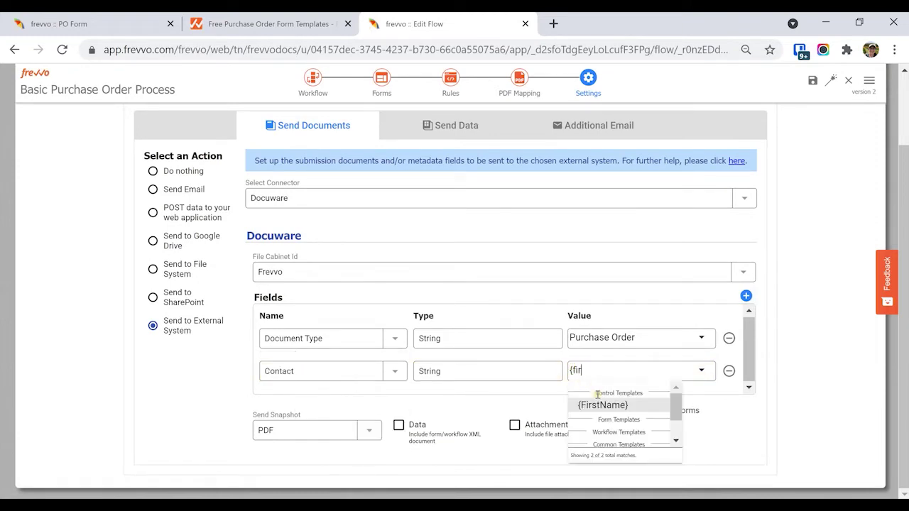
type("{fir")
left_click(601, 405)
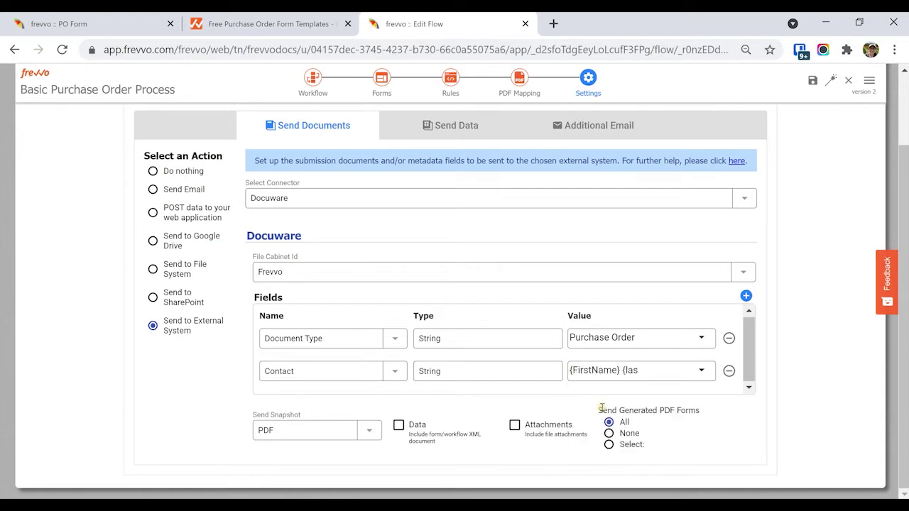
type("{las")
left_click(601, 405)
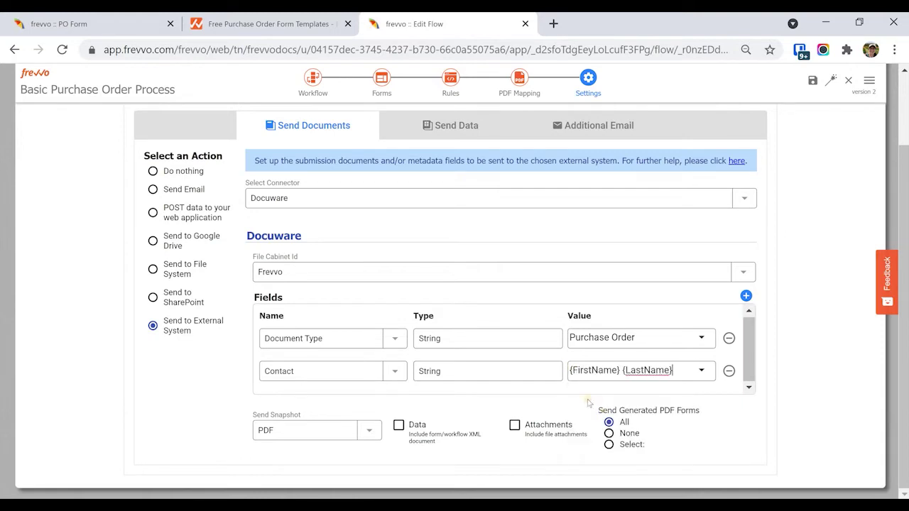
- Keep the snapshot format as PDF and include the workflow XML data and file attachments in the submission
left_click(328, 440)
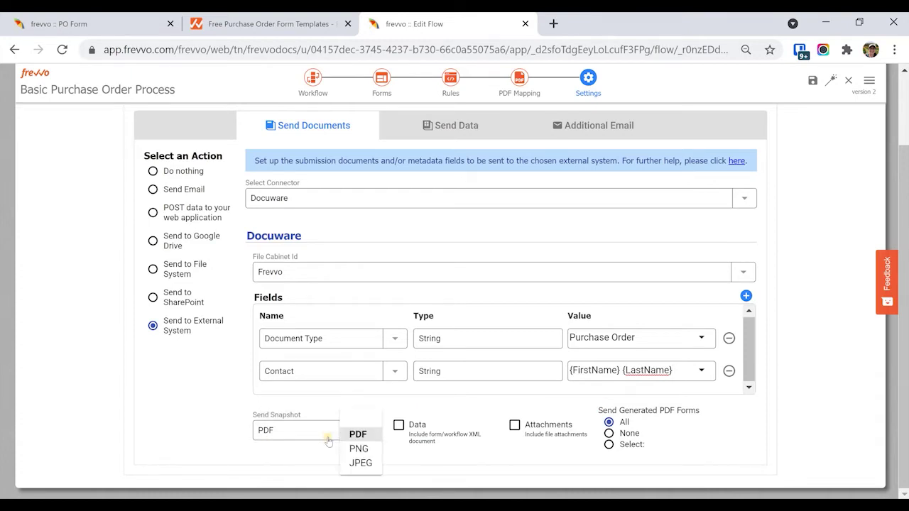
left_click(399, 427)
left_click(400, 428)
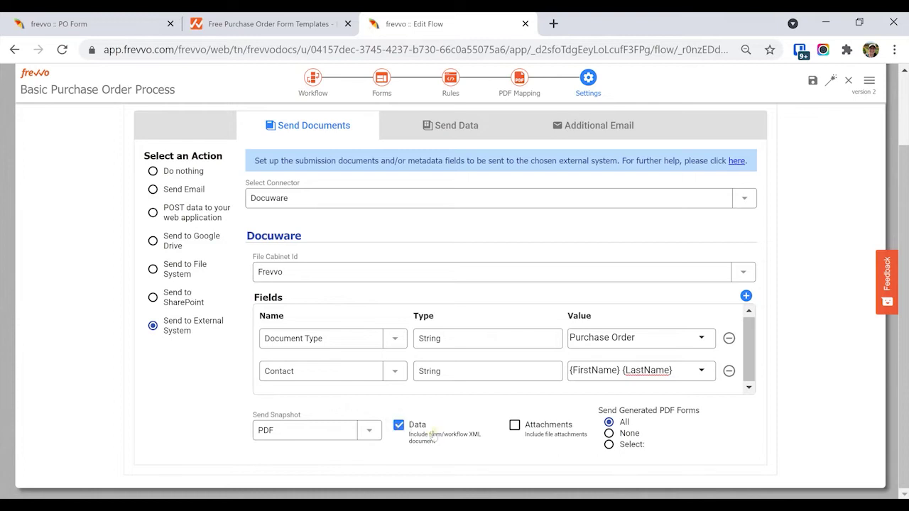
left_click(515, 426)
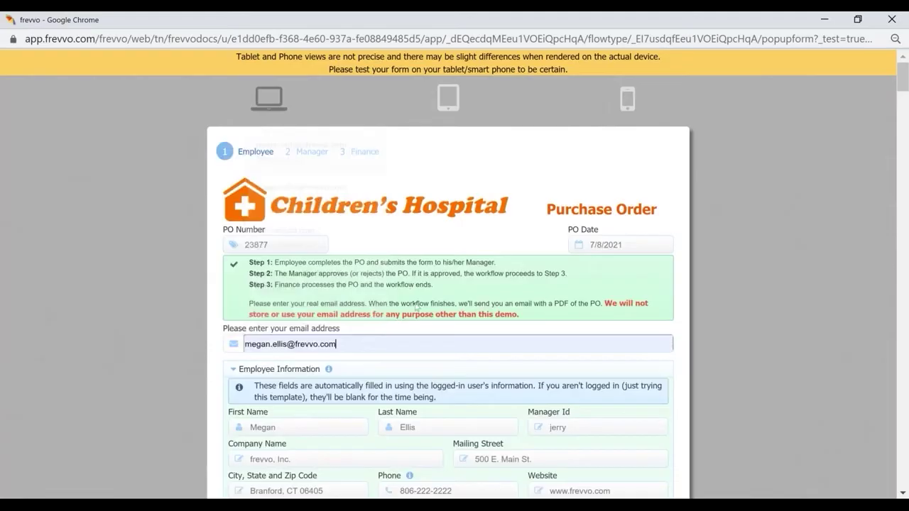
- Fill the first two order rows of the purchase order with 3 Widgets and 5 Wingdings
scroll(448, 284, "down", 5)
left_click(324, 404)
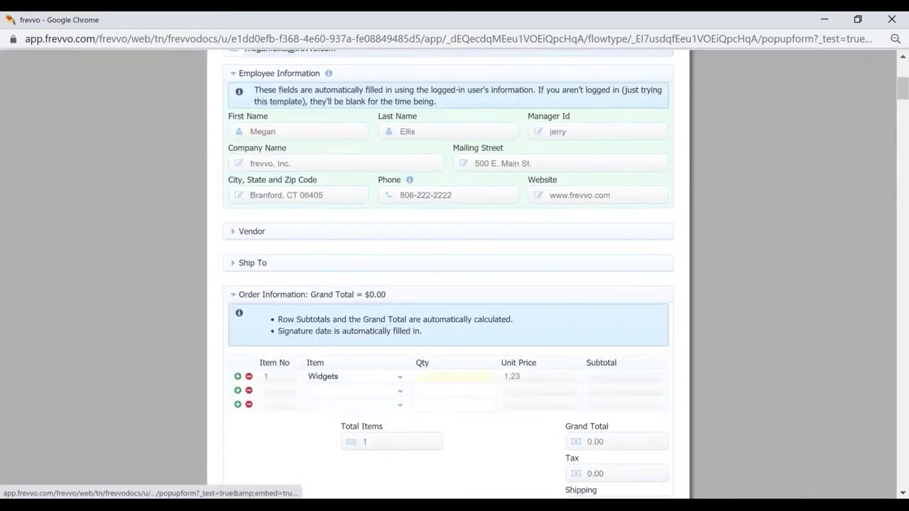
left_click(436, 377)
type("3")
left_click(377, 391)
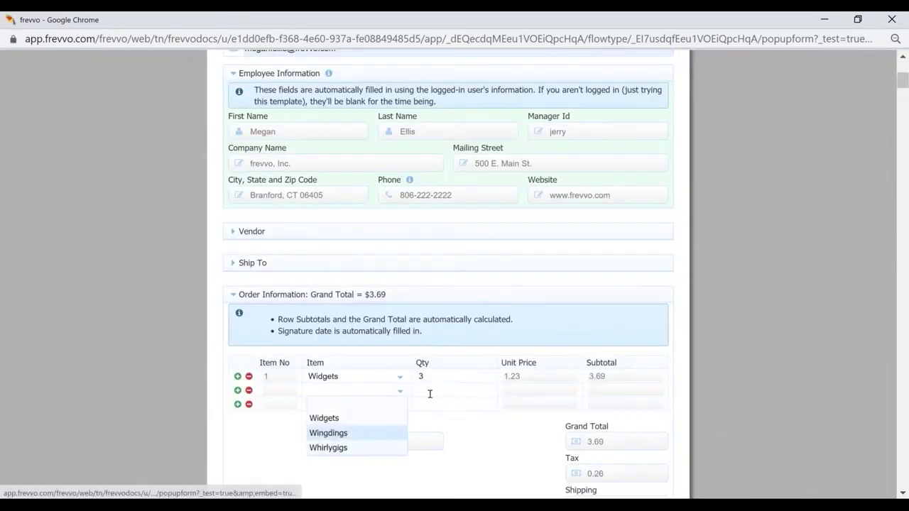
key("Return")
left_click(430, 394)
type("5")
- Fill the third order row with Whirlygigs at a quantity of 10
left_click(355, 404)
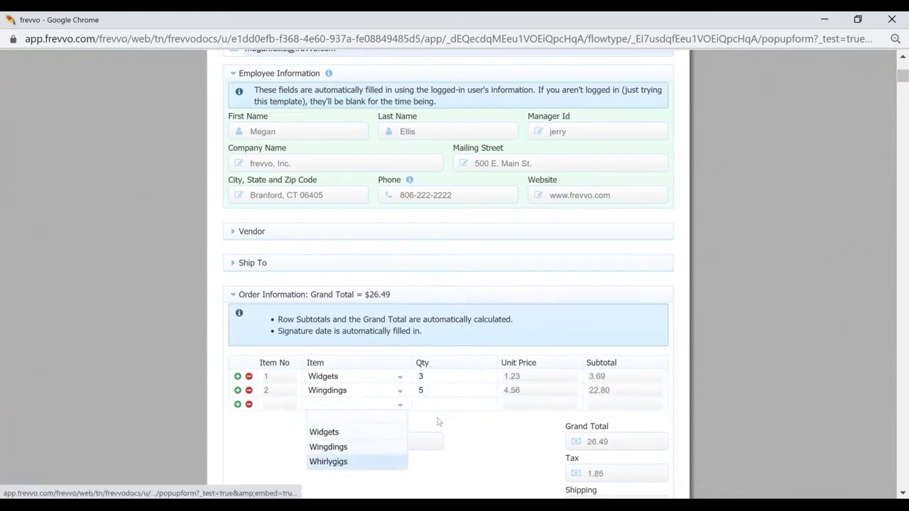
left_click(329, 461)
left_click(439, 403)
type("190")
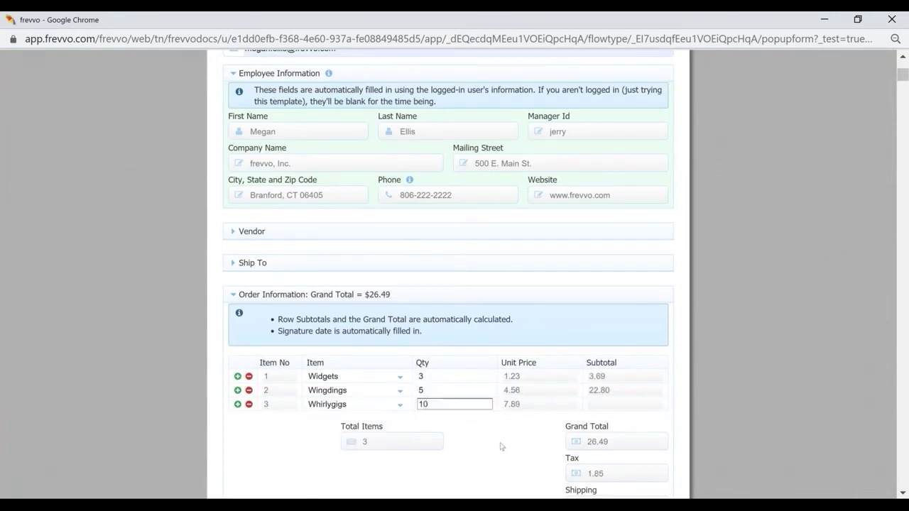
left_click(501, 446)
- Attach the expenses image file to the purchase order as a detail document
scroll(500, 446, "down", 2)
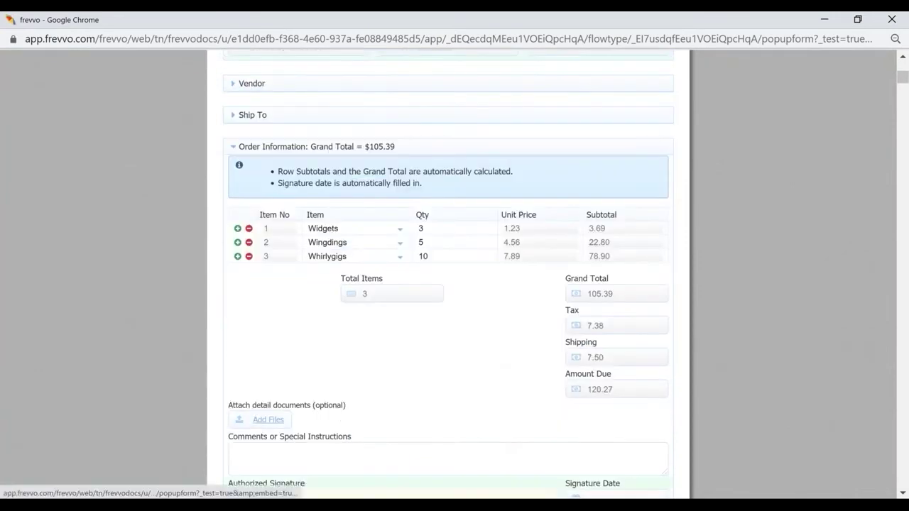
left_click(264, 414)
left_click(305, 457)
left_click(538, 280)
key("Return")
- Upload Order Specs.pdf from the Pictures folder as a second attachment to the purchase order
left_click(265, 413)
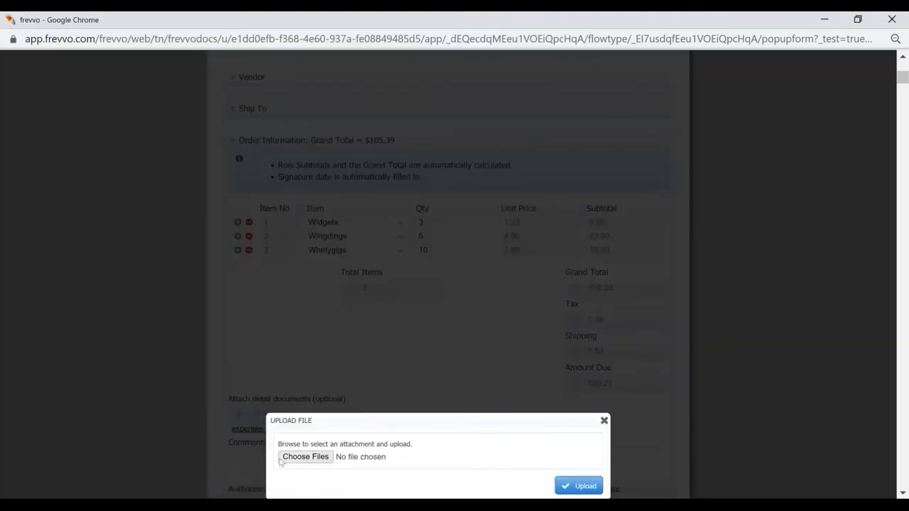
left_click(297, 458)
scroll(331, 234, "down", 2)
left_click(330, 234)
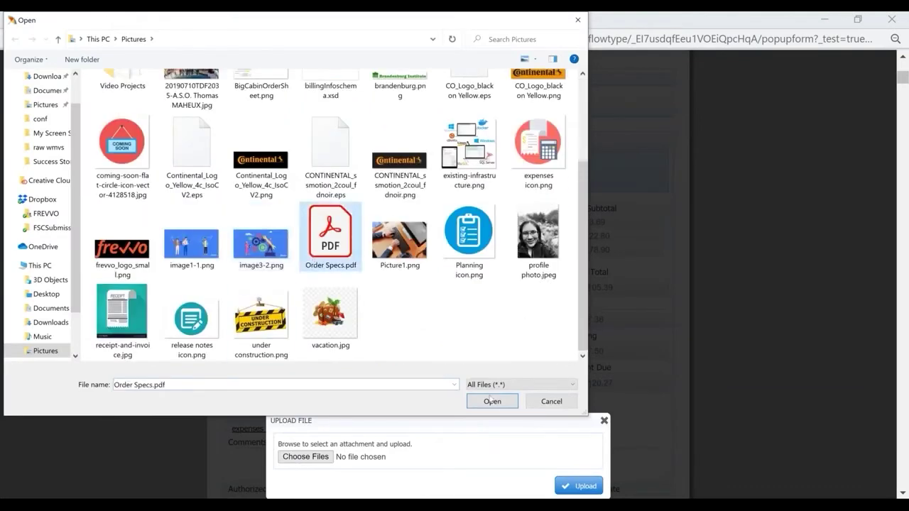
key("Return")
left_click(579, 485)
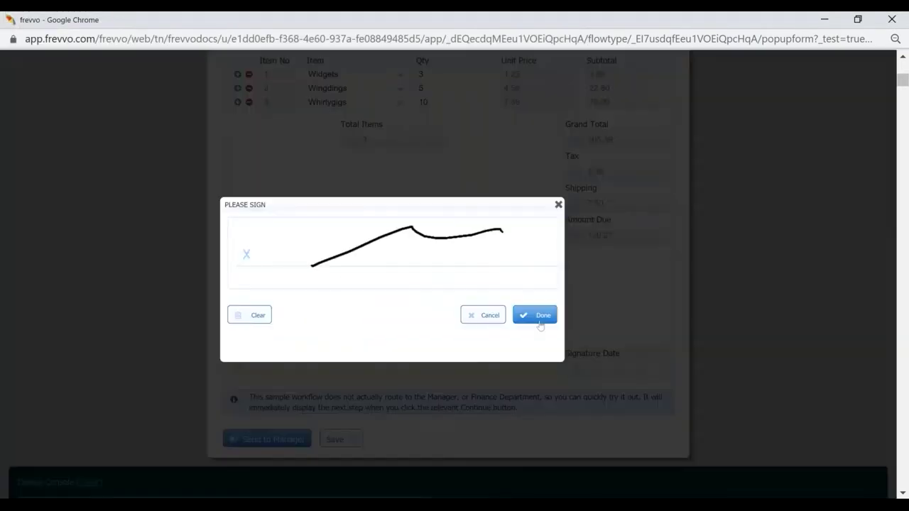
- Finish the employee's authorized signature and sign the Manager Approval section of the purchase order
left_click(537, 315)
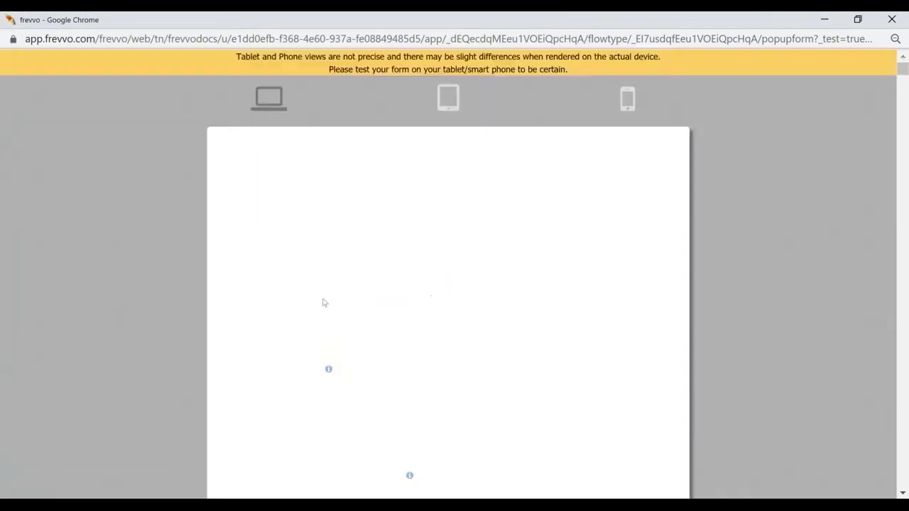
scroll(506, 420, "down", 2)
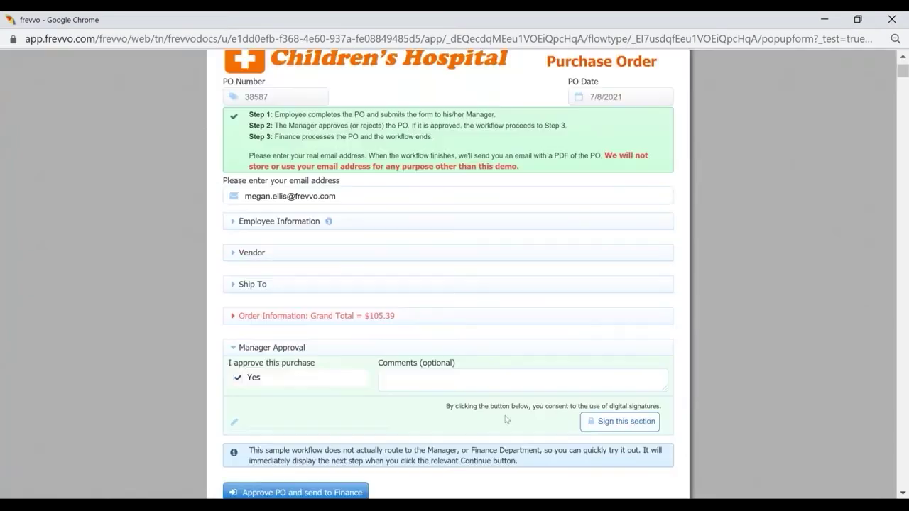
left_click(602, 422)
mouse_move(396, 318)
left_mouse_down()
mouse_move(474, 308)
mouse_move(537, 314)
left_mouse_up()
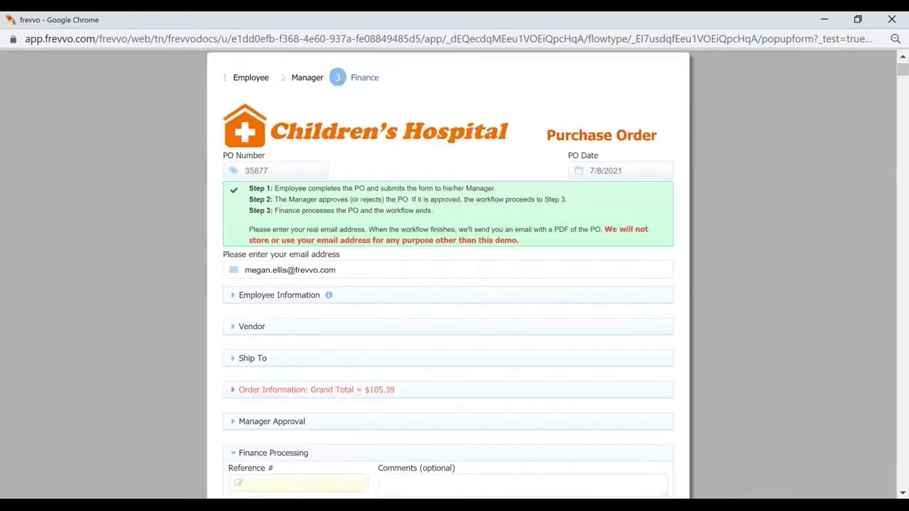
- Enter 123 as the reference number in the Finance Processing section
scroll(601, 408, "down", 1)
type("123")
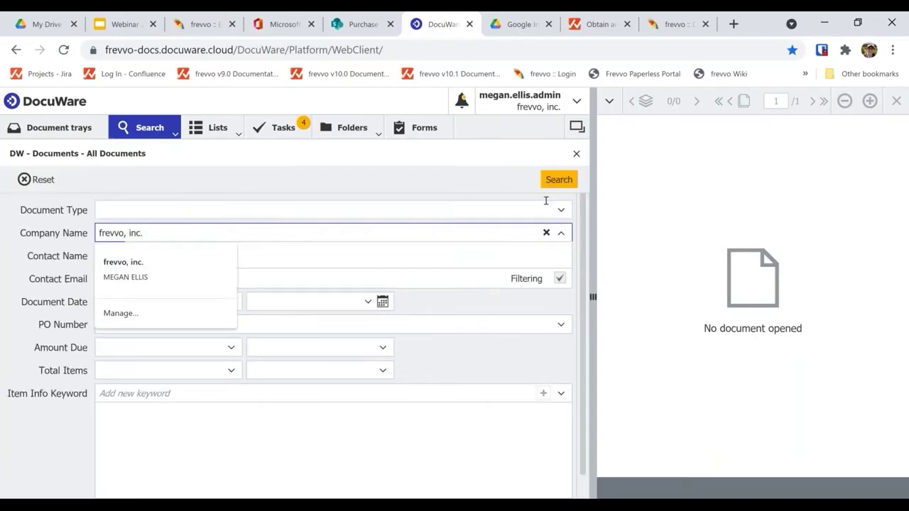
- Search all documents for company name frevvo, inc. and review the index entries of purchase order 35877 down to its item keywords
key("Return")
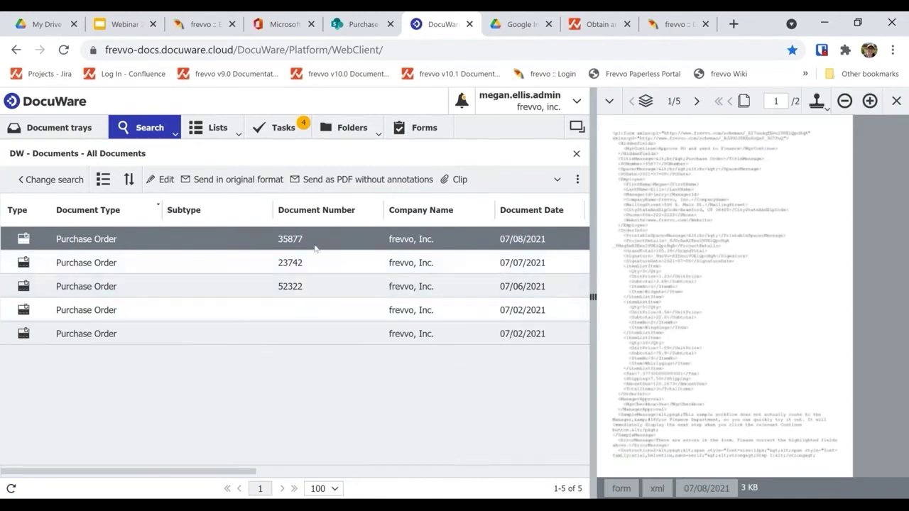
right_click(96, 239)
left_click(142, 246)
scroll(587, 282, "down", 1)
left_click_drag(586, 282, 559, 383)
scroll(71, 405, "down", 2)
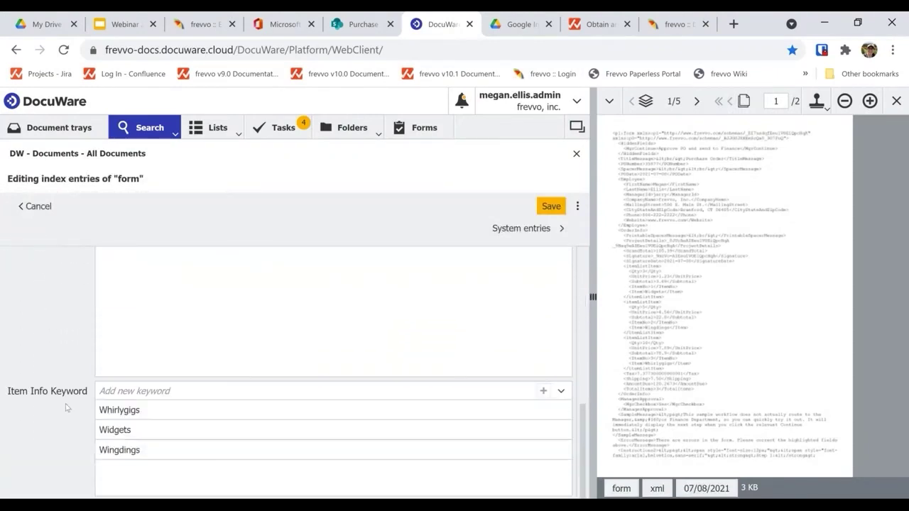
key("Escape")
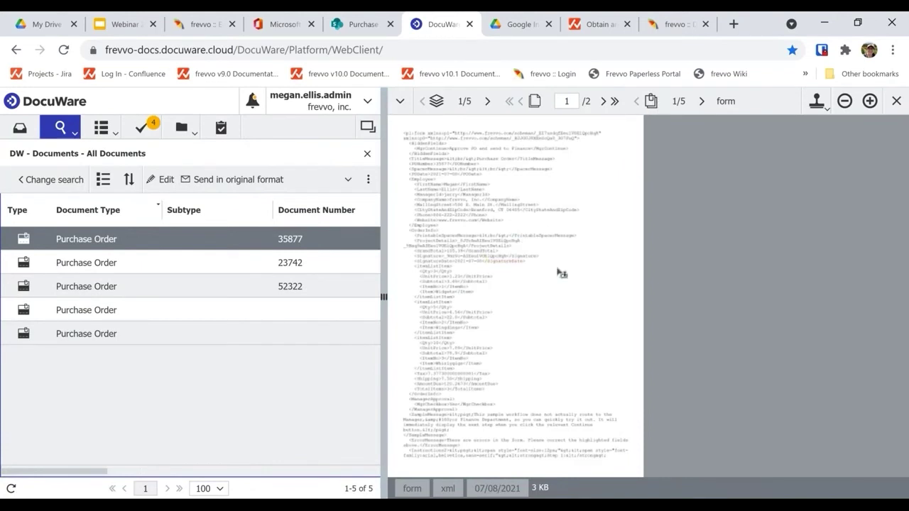
- Page through the files stored with purchase order 35877, from the form XML to the final purchase order PDF
left_click(701, 102)
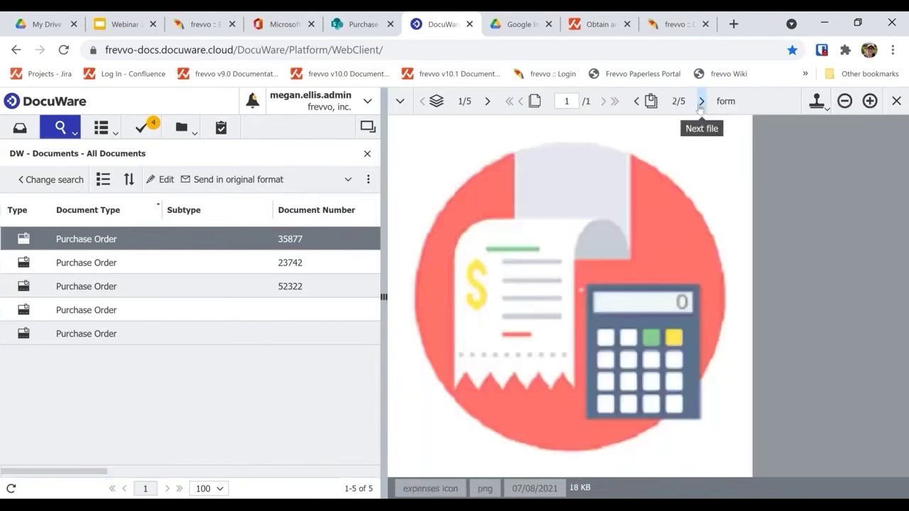
left_click(700, 101)
left_click(701, 102)
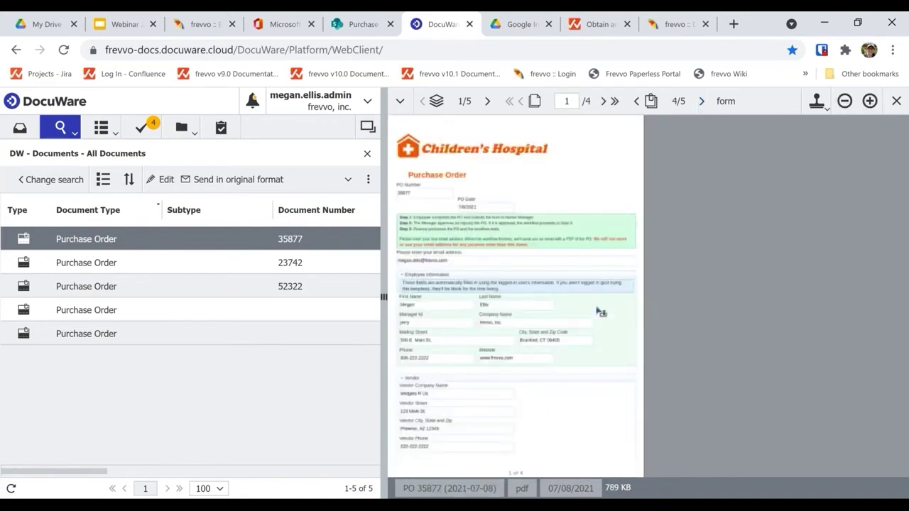
left_click(701, 102)
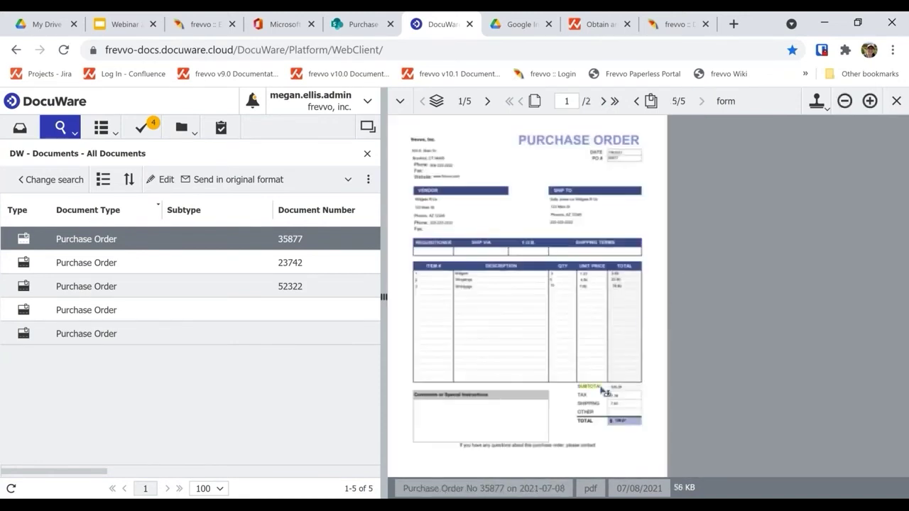